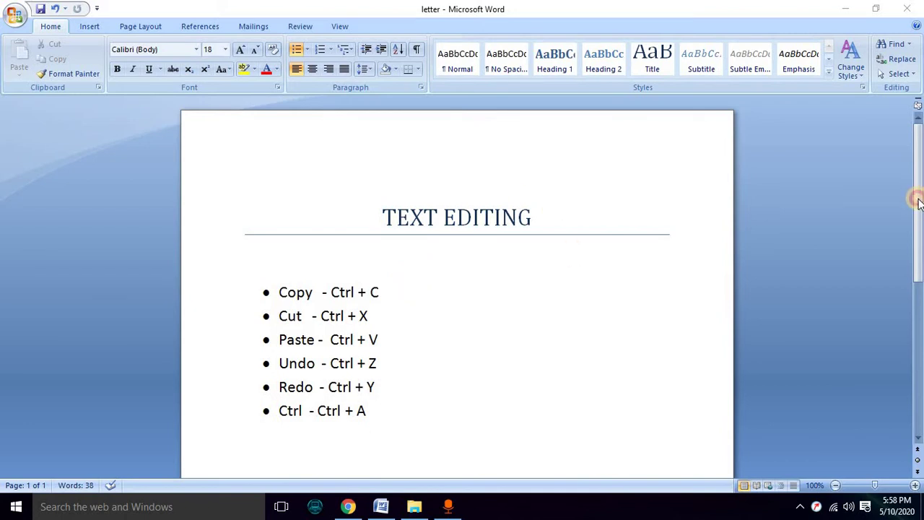
# - Generate two paragraphs of two-sentence sample text below the bulleted list using the formula =rand(2, 2)
pyautogui.moveTo(917, 202); pyautogui.dragTo(919, 265)
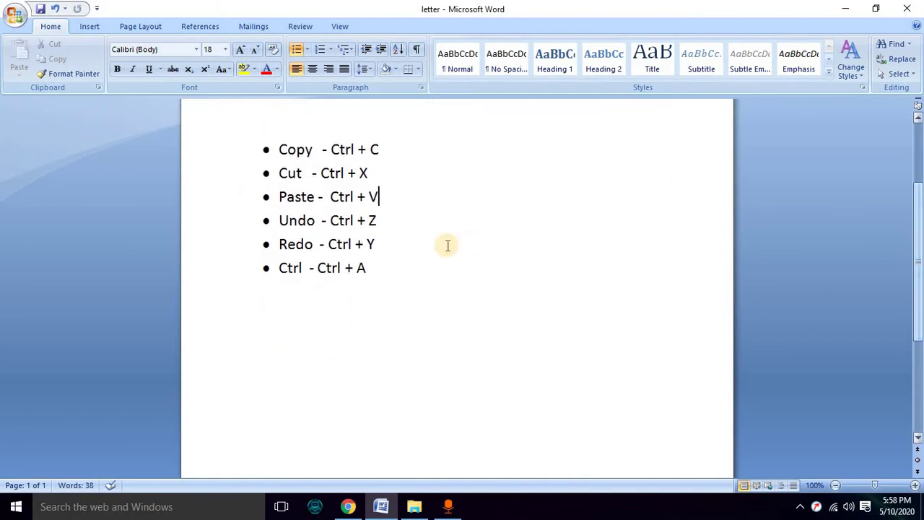
pyautogui.click(375, 321)
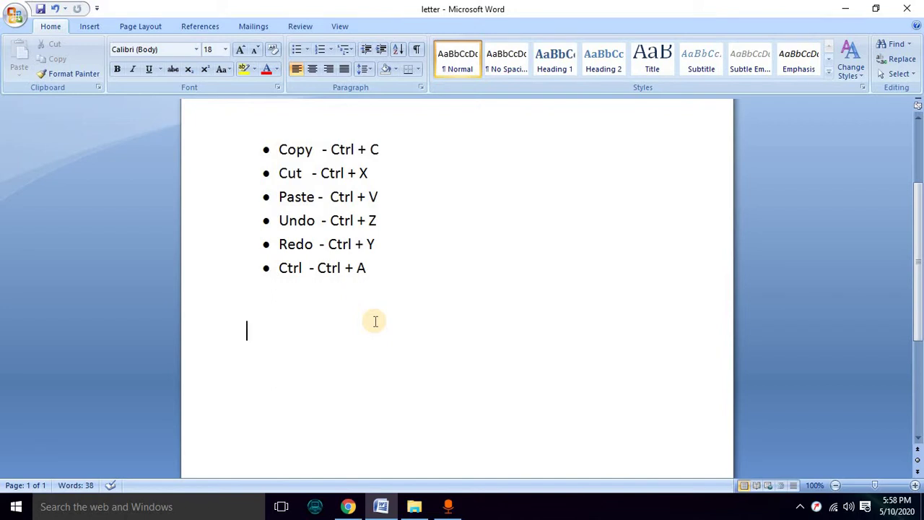
pyautogui.write('=RA')
pyautogui.press('BackSpace')
pyautogui.press('BackSpace')
pyautogui.write('rand')
pyautogui.write('()')
pyautogui.write('2,')
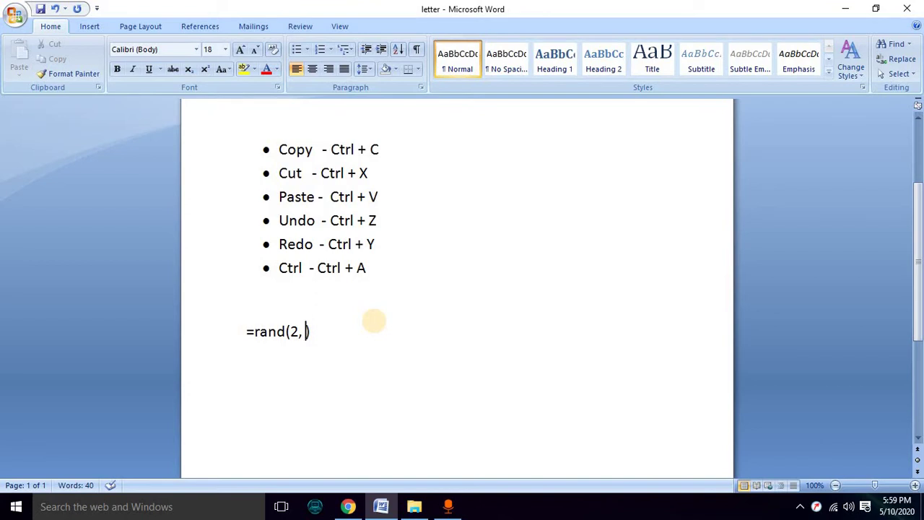
pyautogui.write(' 2')
pyautogui.press('Return')
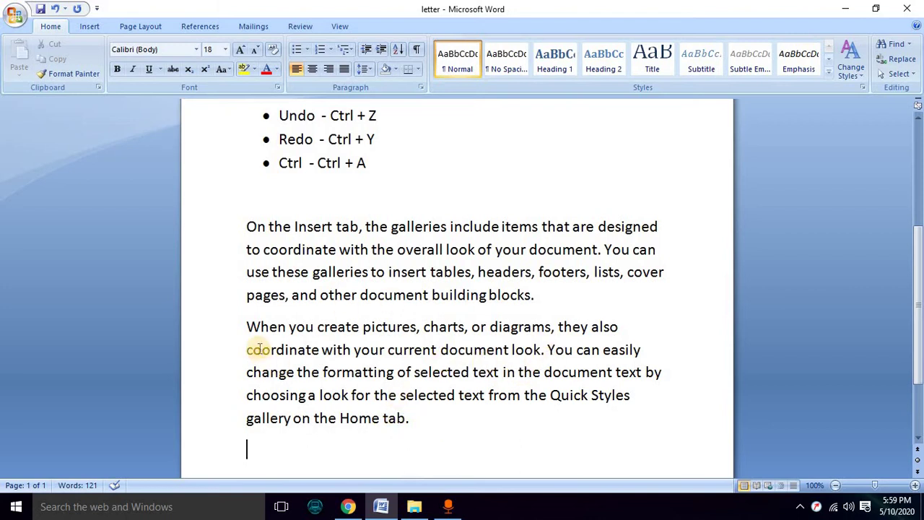
# - Copy the sample paragraph that begins "On the Insert tab"
pyautogui.click(545, 352)
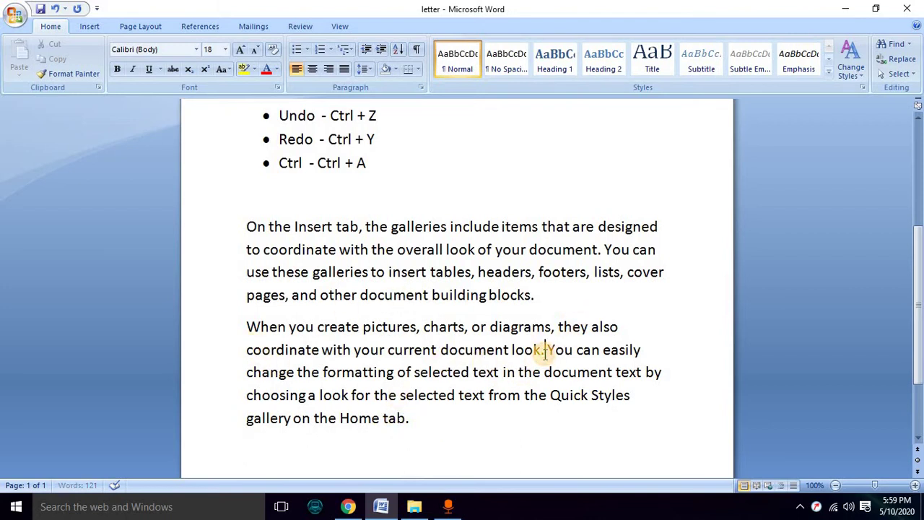
pyautogui.click(599, 251)
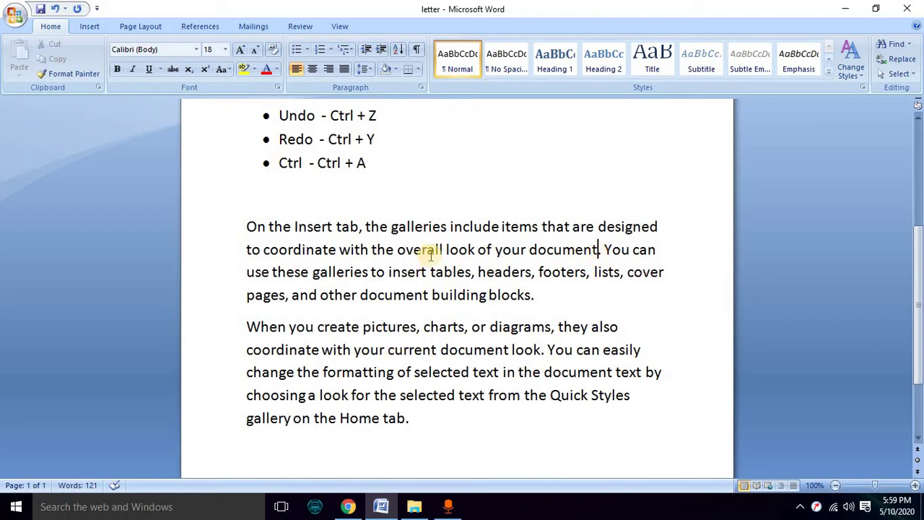
pyautogui.moveTo(919, 306); pyautogui.dragTo(919, 248)
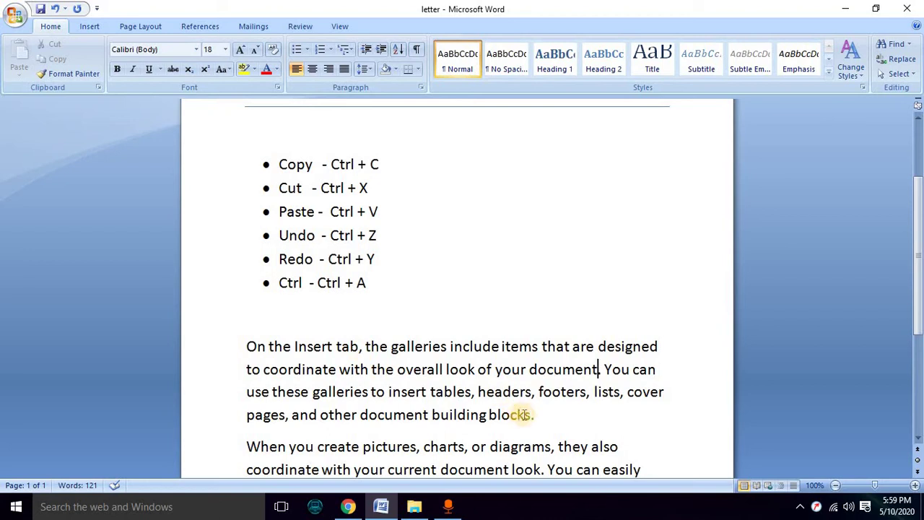
pyautogui.moveTo(534, 415); pyautogui.dragTo(224, 345)
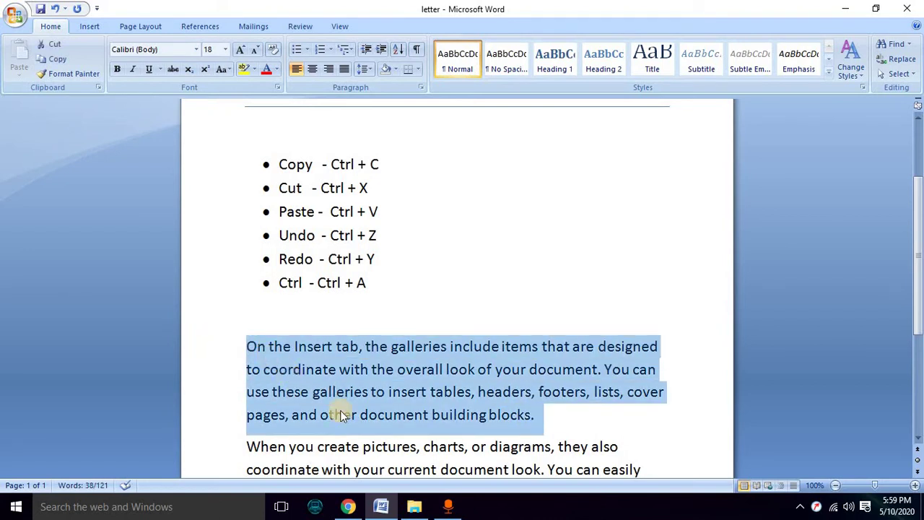
pyautogui.click(59, 61)
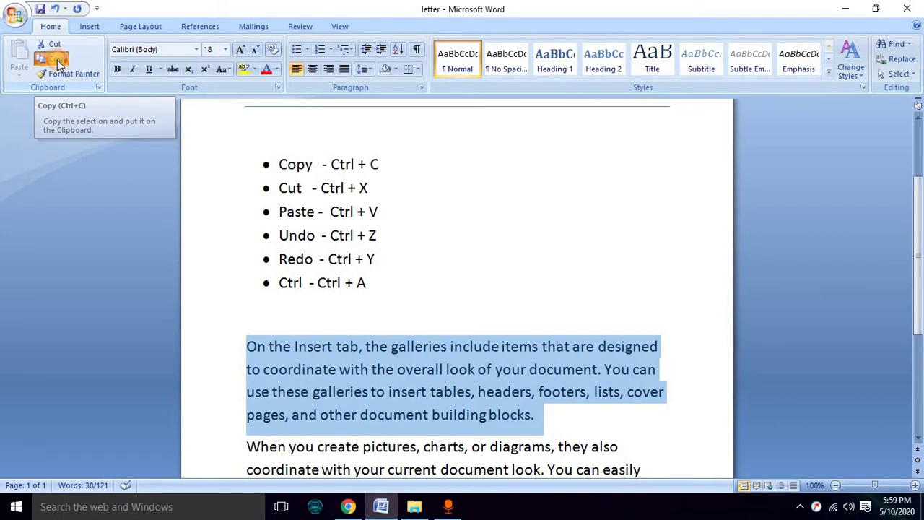
pyautogui.click(685, 400)
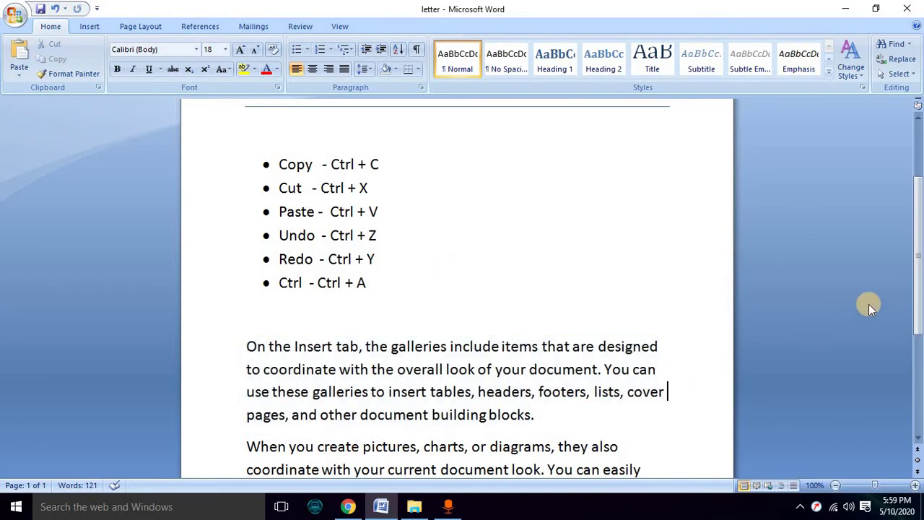
# - Paste the copied paragraph on a new line below the "When you create pictures" paragraph
pyautogui.click(921, 417)
pyautogui.click(493, 320)
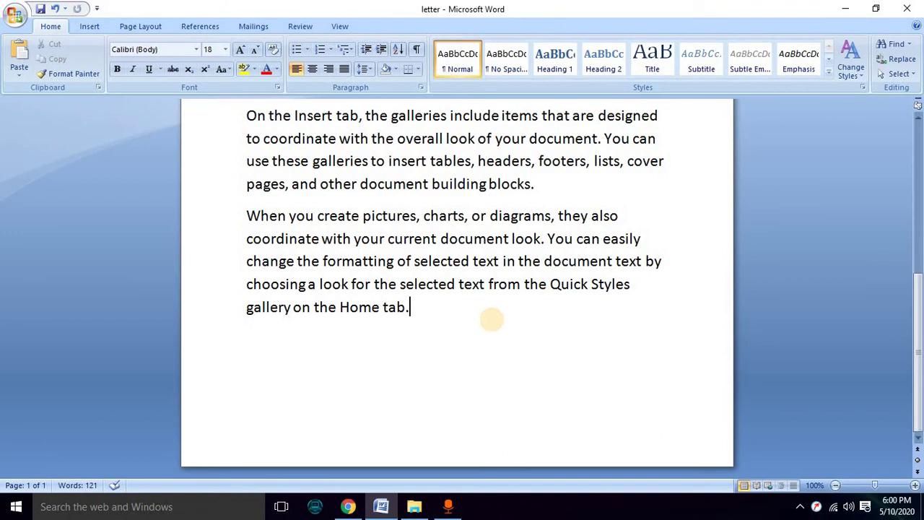
pyautogui.press('Return')
pyautogui.press('Return')
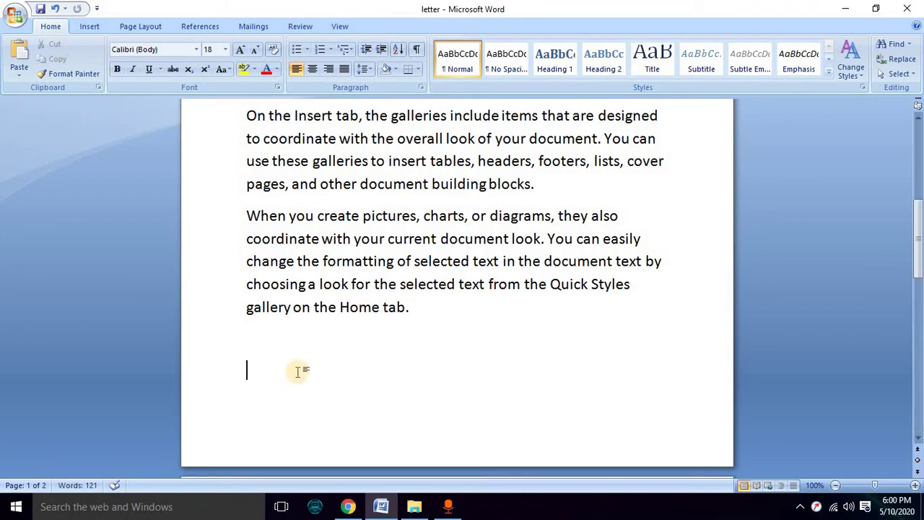
pyautogui.click(241, 357)
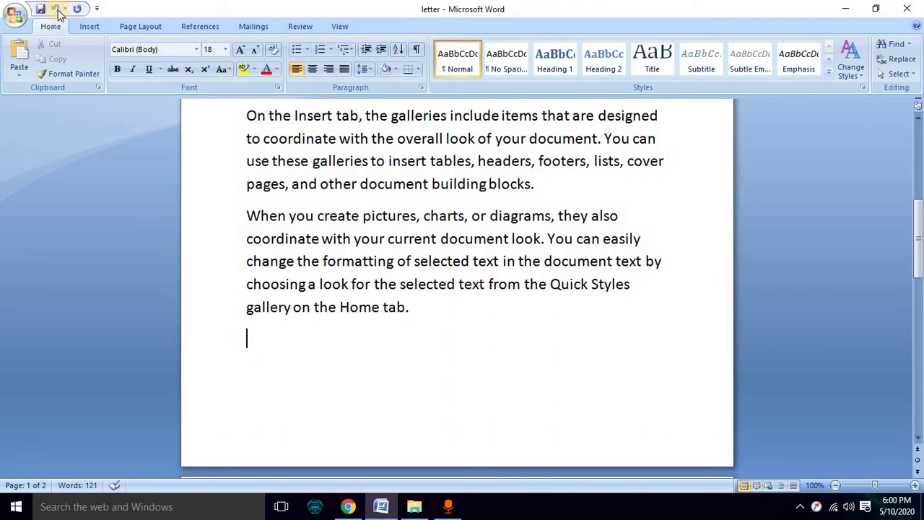
pyautogui.click(19, 68)
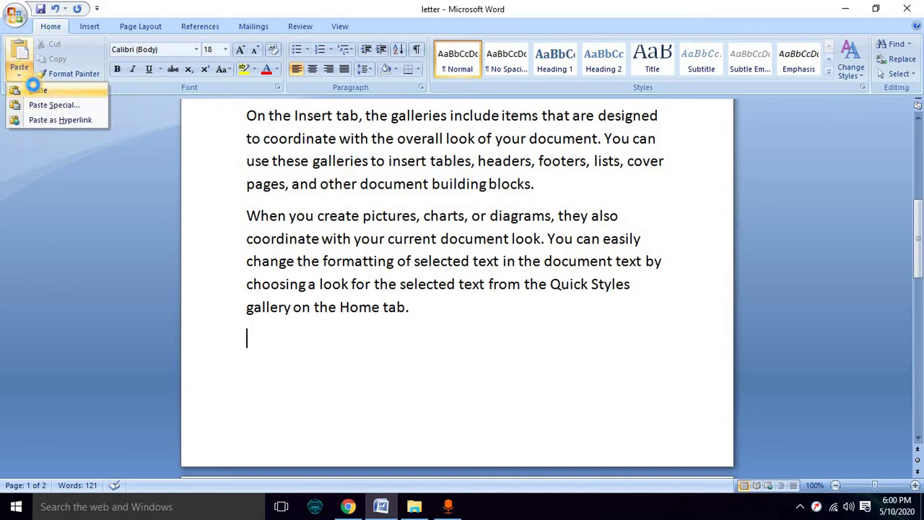
pyautogui.click(38, 90)
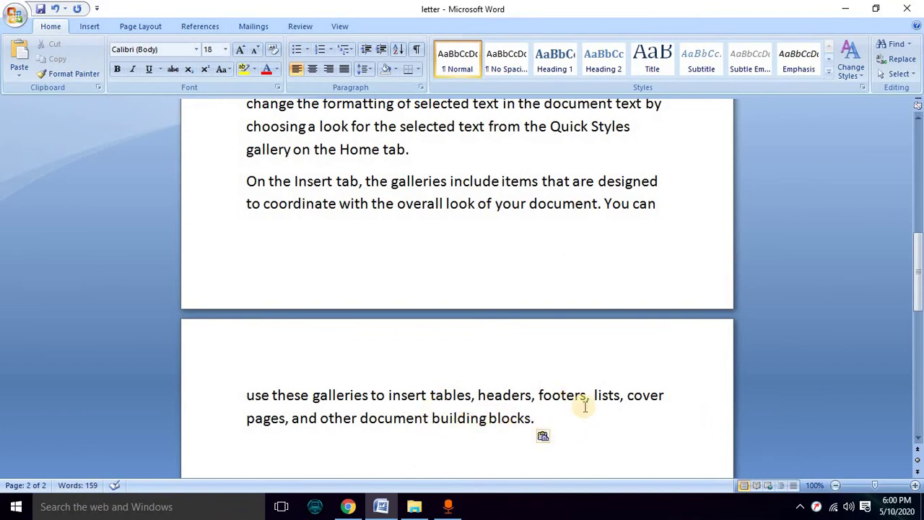
# - Select the opening words "On the Insert tab, the galleries" of the first sample paragraph, then clear the selection
pyautogui.moveTo(918, 290); pyautogui.dragTo(918, 197)
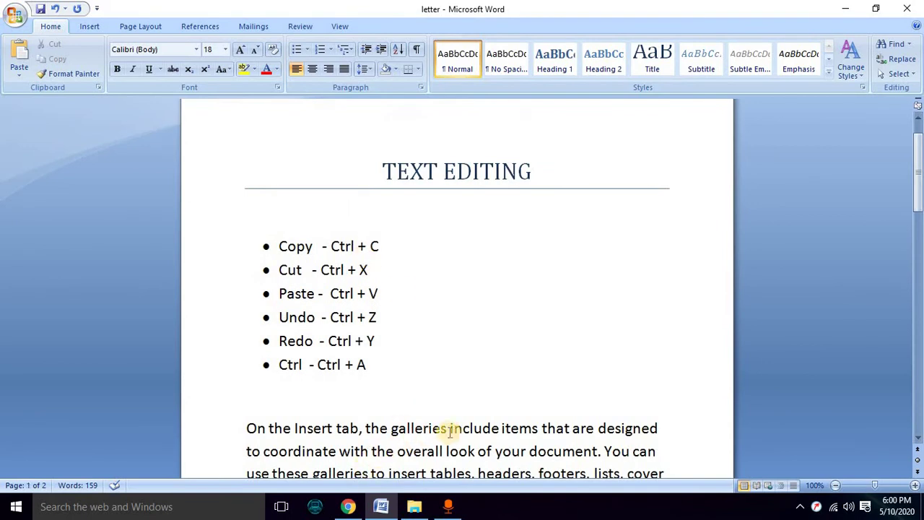
pyautogui.click(450, 428)
pyautogui.keyDown('shift'); pyautogui.click(248, 377); pyautogui.keyUp('shift')
pyautogui.keyDown('shift'); pyautogui.click(249, 426); pyautogui.keyUp('shift')
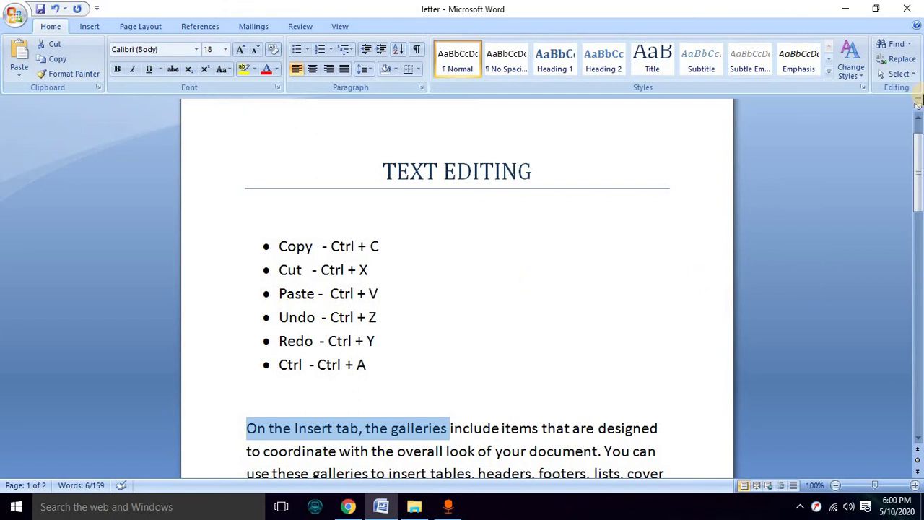
pyautogui.moveTo(919, 162); pyautogui.dragTo(918, 181)
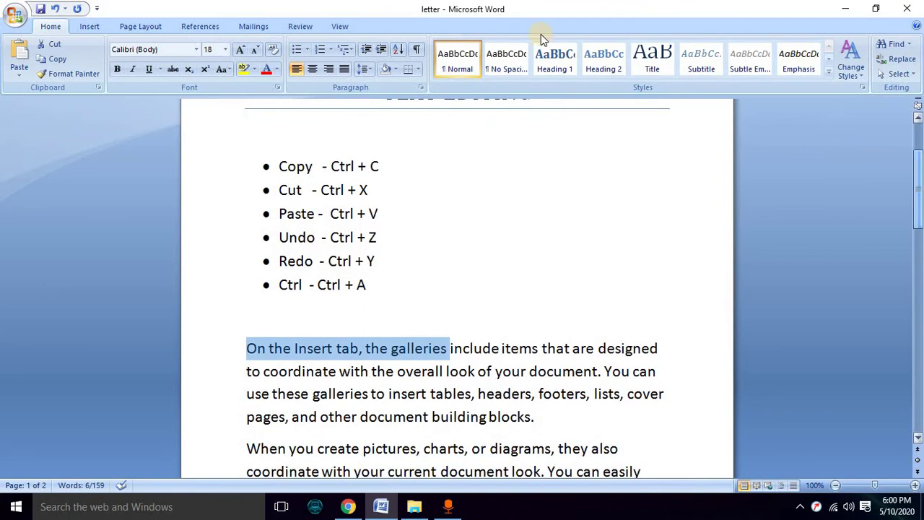
pyautogui.click(420, 167)
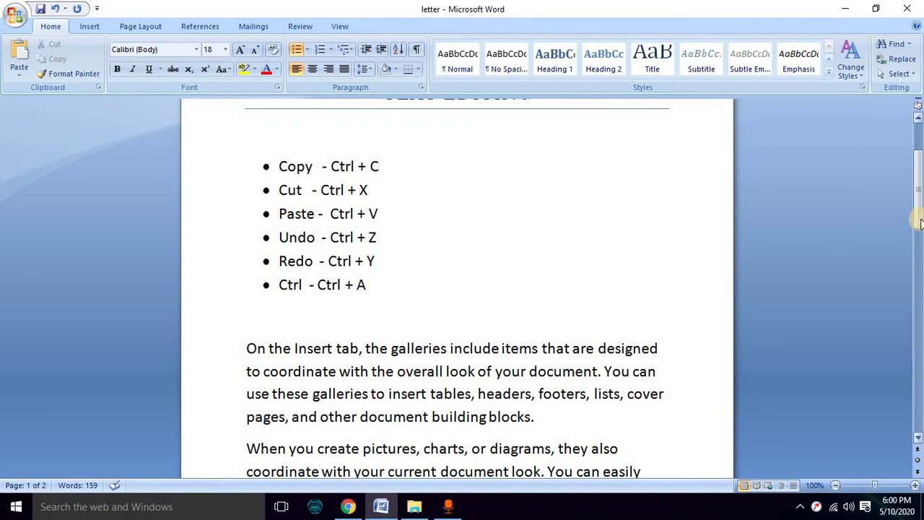
# - Cut the first "On the Insert tab" paragraph and paste it on a new line after the "When you create pictures" paragraph
pyautogui.moveTo(918, 211); pyautogui.dragTo(919, 241)
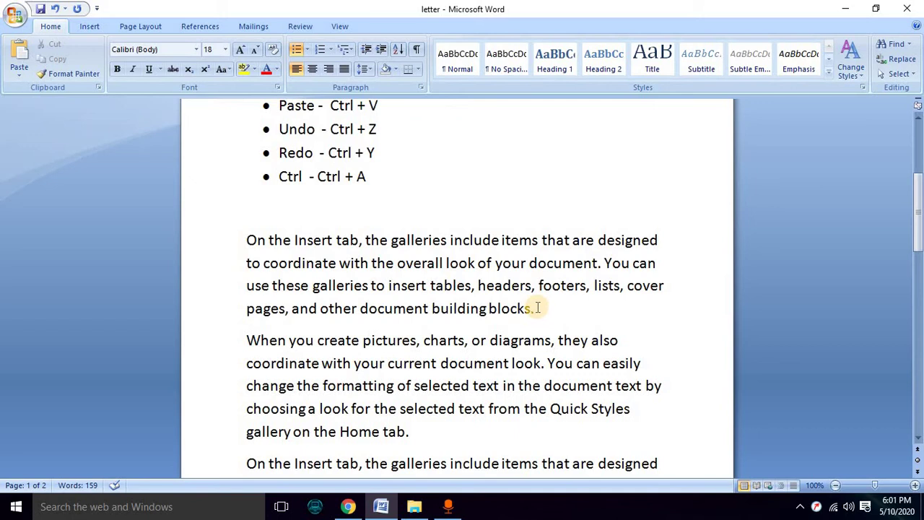
pyautogui.moveTo(538, 307); pyautogui.dragTo(219, 249)
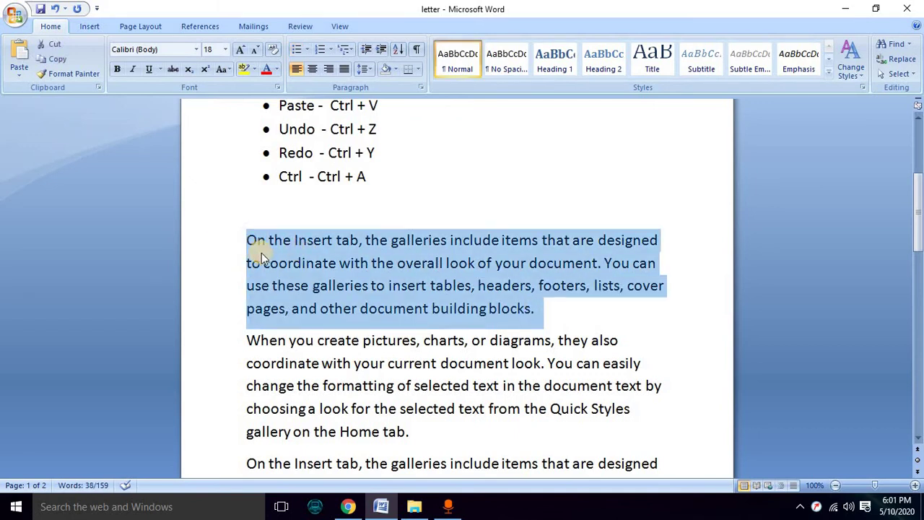
pyautogui.click(52, 47)
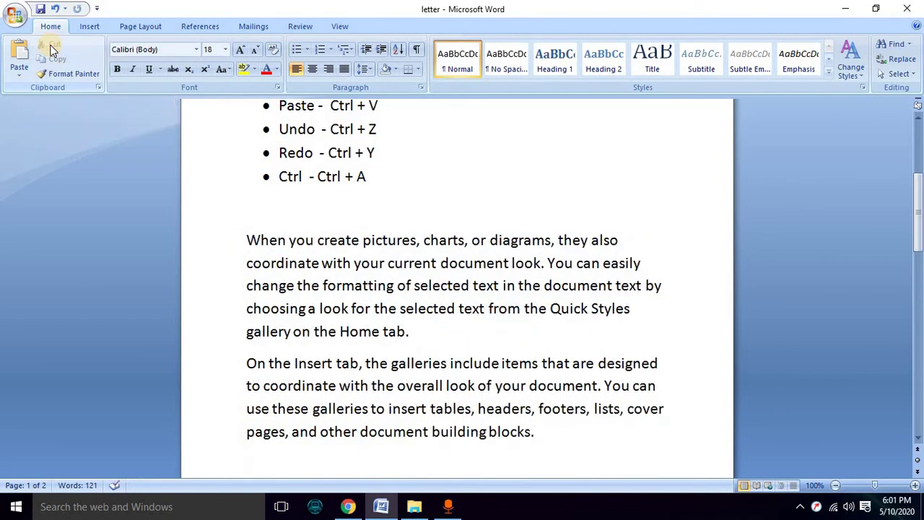
pyautogui.click(454, 327)
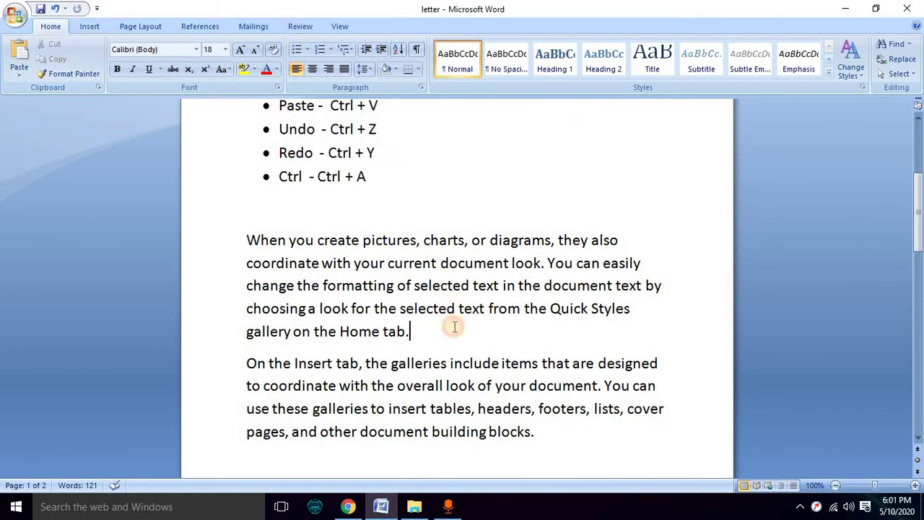
pyautogui.press('Return')
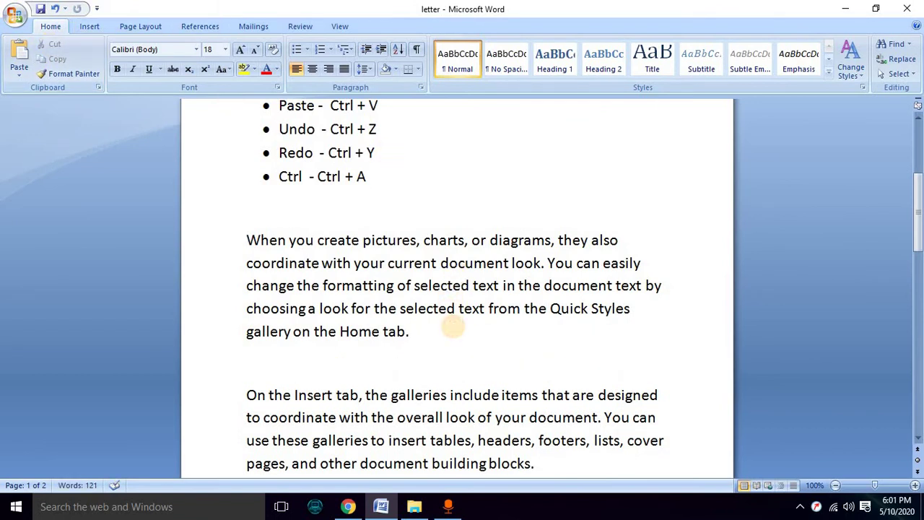
pyautogui.hotkey('ctrl', 'v')
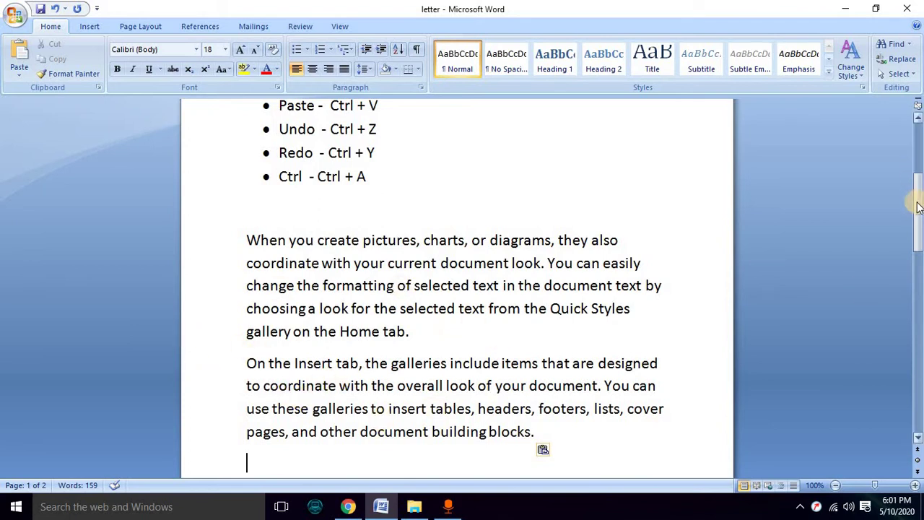
# - Cut the "When you create pictures" paragraph with the blank line above it and paste it between the two "On the Insert tab" paragraphs
pyautogui.moveTo(918, 207)
pyautogui.mouseDown()
pyautogui.moveTo(918, 177)
pyautogui.moveTo(918, 207)
pyautogui.moveTo(918, 190)
pyautogui.moveTo(918, 199)
pyautogui.mouseUp()
pyautogui.click(409, 371)
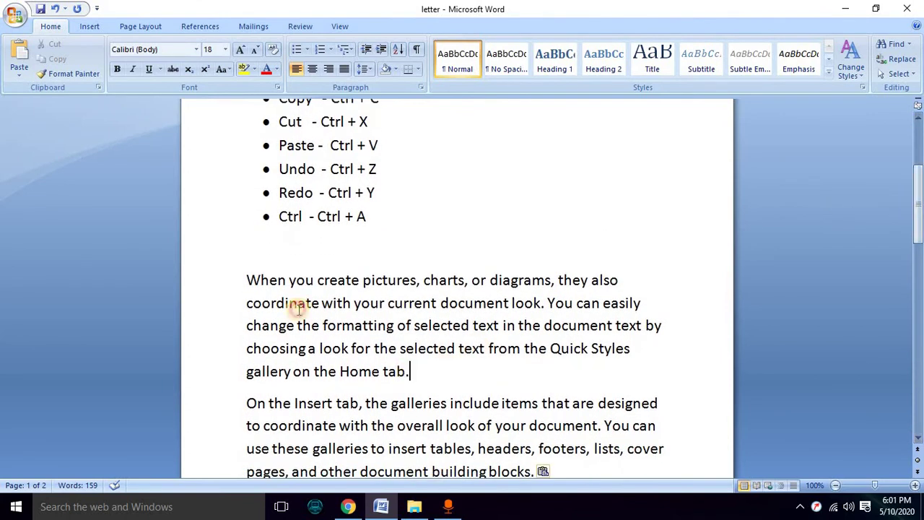
pyautogui.keyDown('shift'); pyautogui.click(202, 256); pyautogui.keyUp('shift')
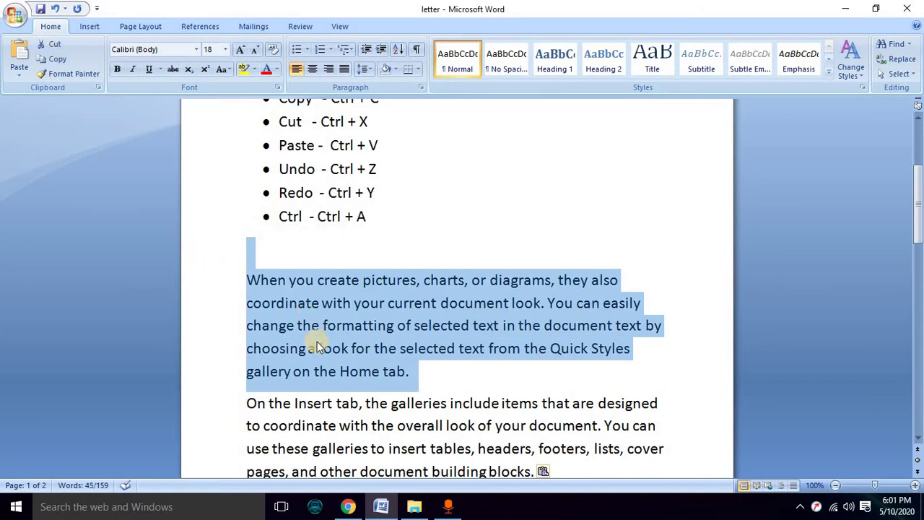
pyautogui.press('Delete')
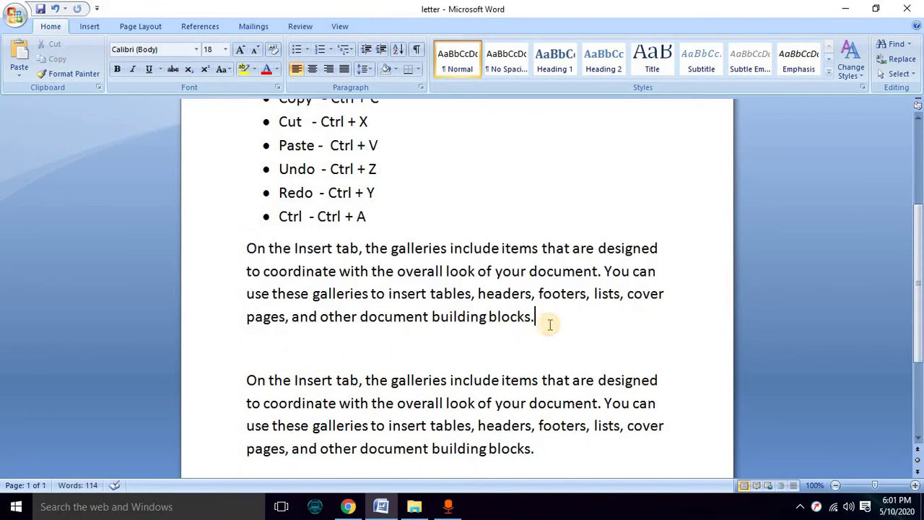
pyautogui.click(490, 345)
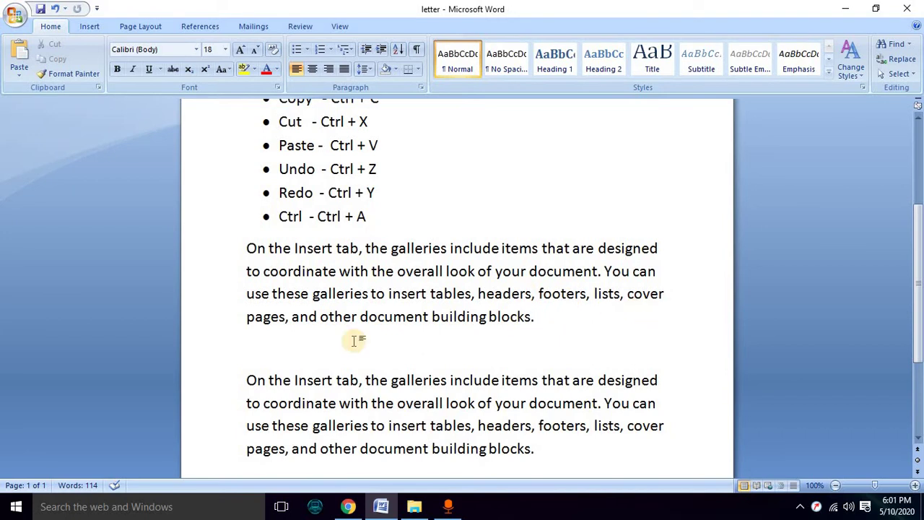
pyautogui.hotkey('ctrl', 'v')
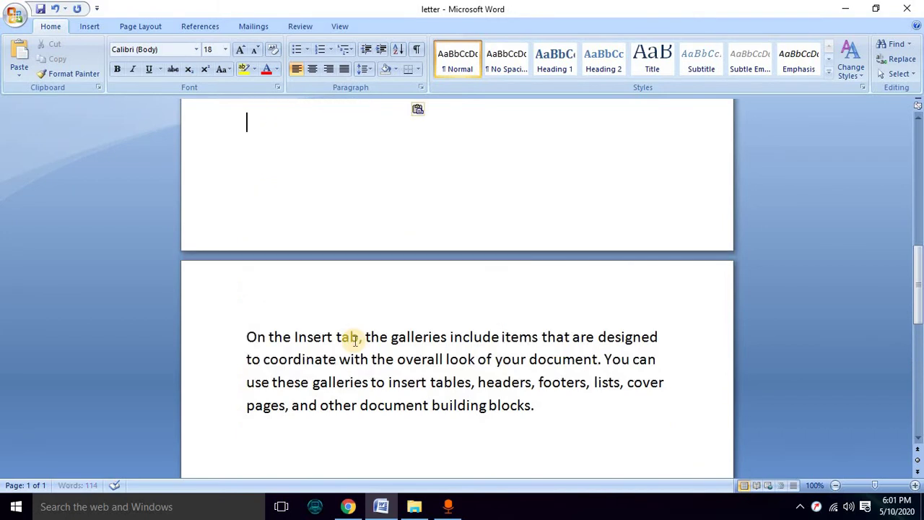
# - Highlight the first "On the Insert tab" paragraph, directly below the bulleted list, in yellow
pyautogui.moveTo(918, 285); pyautogui.dragTo(918, 127)
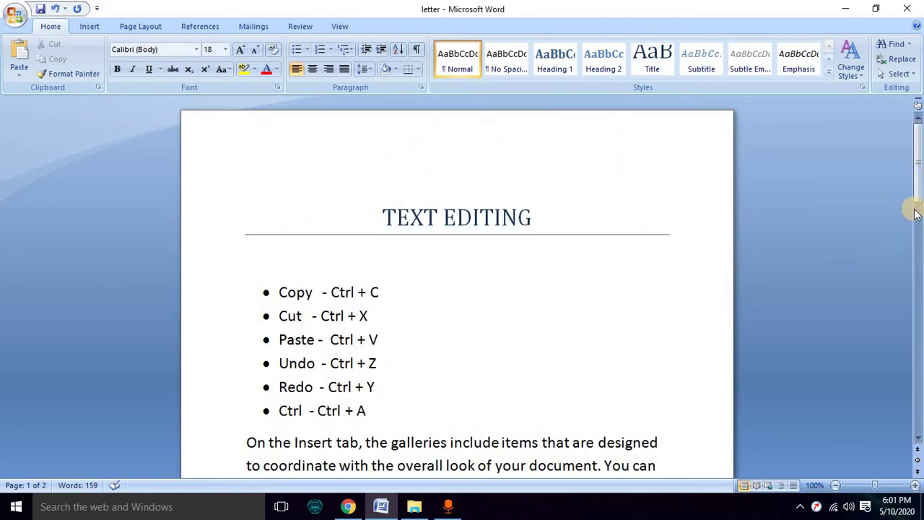
pyautogui.moveTo(918, 193); pyautogui.dragTo(918, 218)
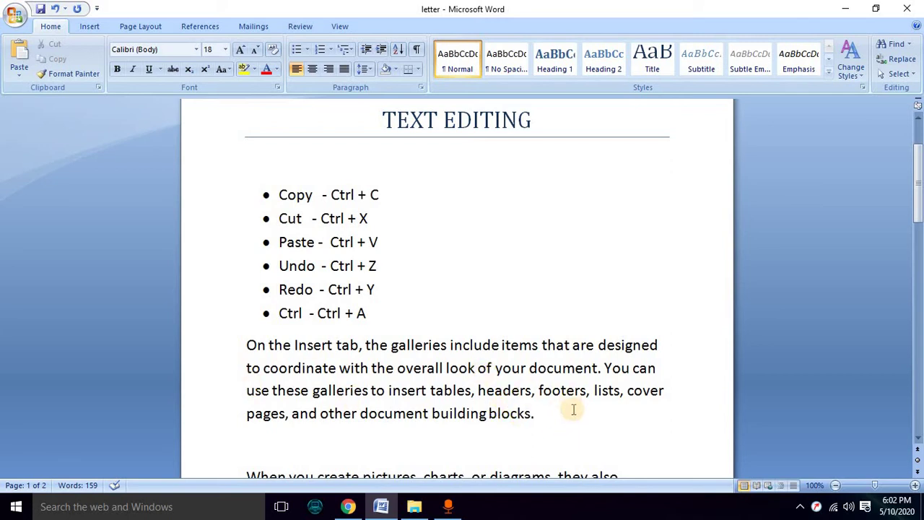
pyautogui.moveTo(534, 417); pyautogui.dragTo(228, 345)
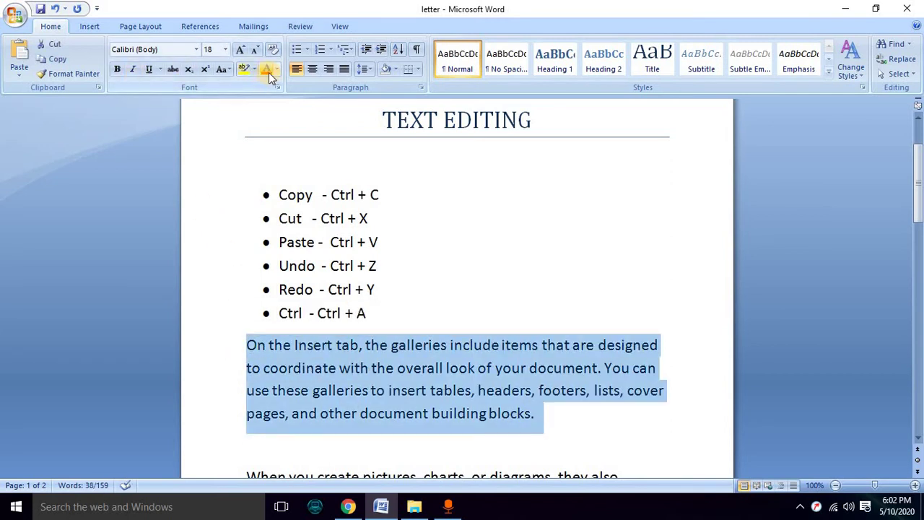
pyautogui.click(243, 70)
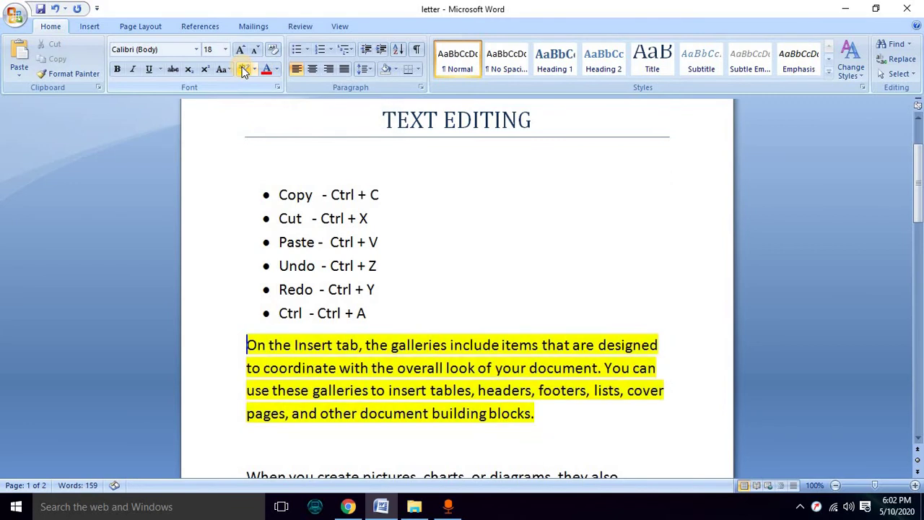
# - Change the text highlight colour to orange, and undo and redo the yellow highlight on the first "On the Insert tab" paragraph
pyautogui.click(255, 69)
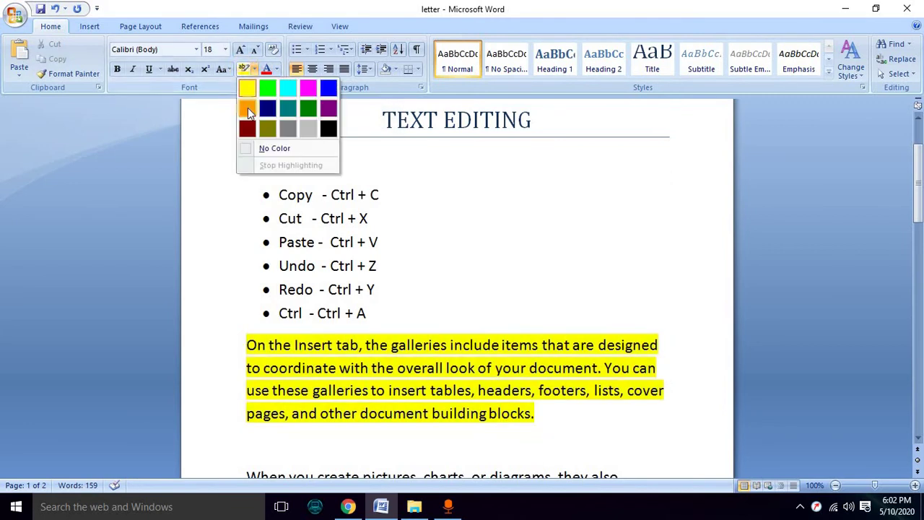
pyautogui.click(244, 112)
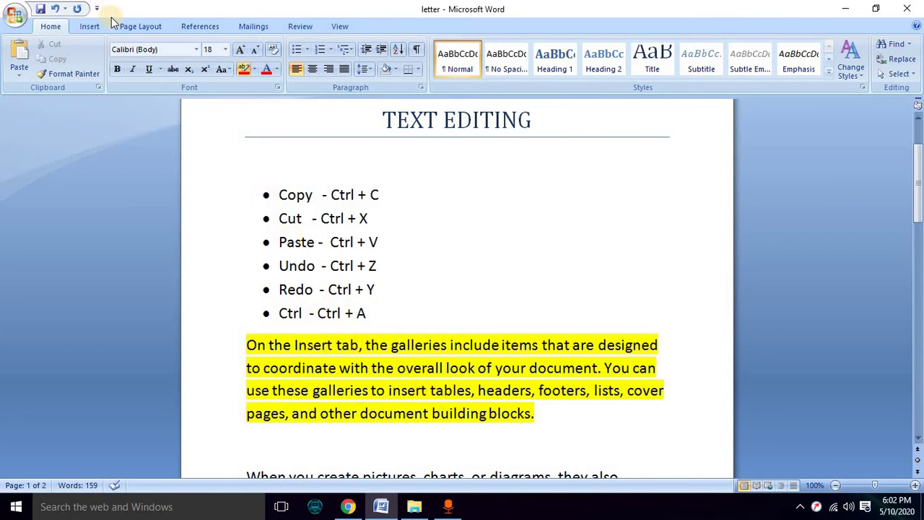
pyautogui.click(56, 11)
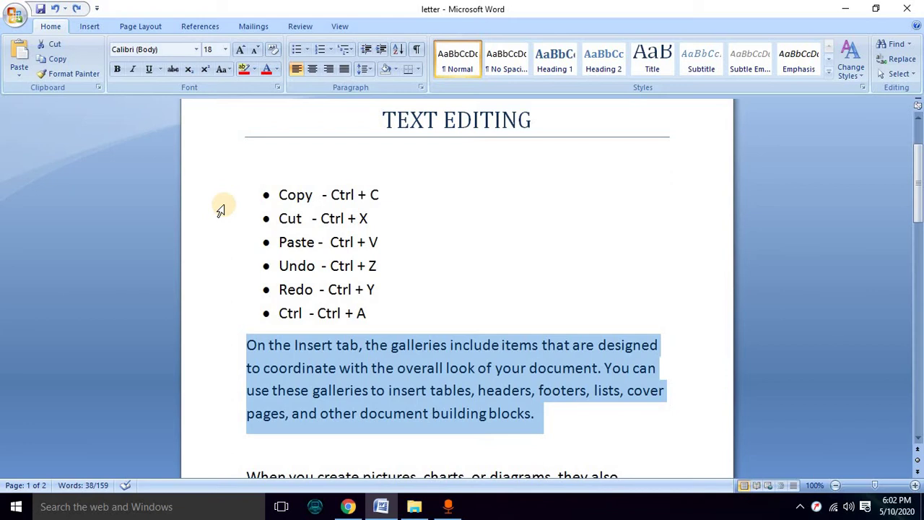
pyautogui.click(77, 15)
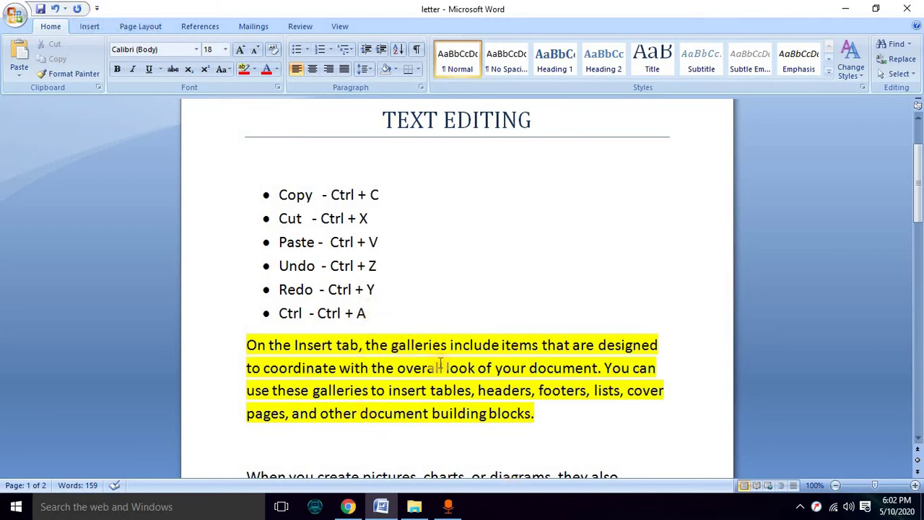
pyautogui.click(572, 421)
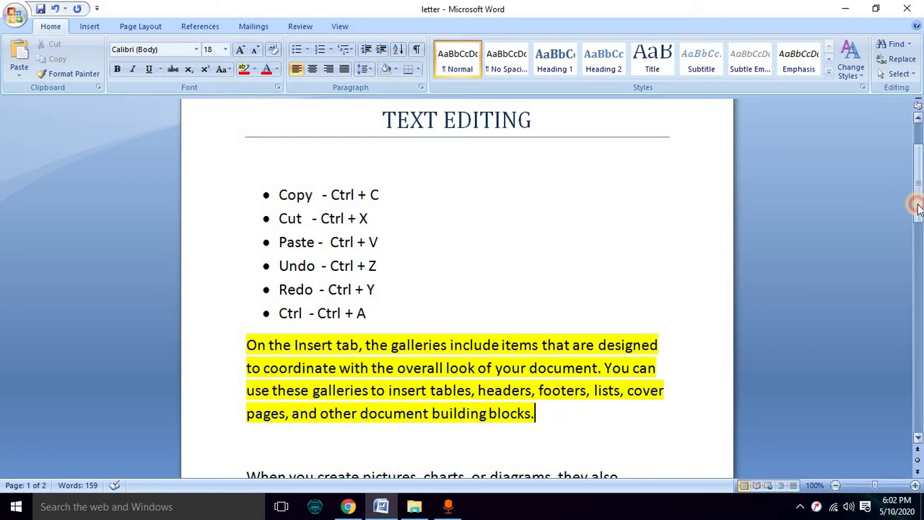
# - Underline the "When you create pictures" paragraph together with the blank line above it
pyautogui.moveTo(918, 209); pyautogui.dragTo(918, 217)
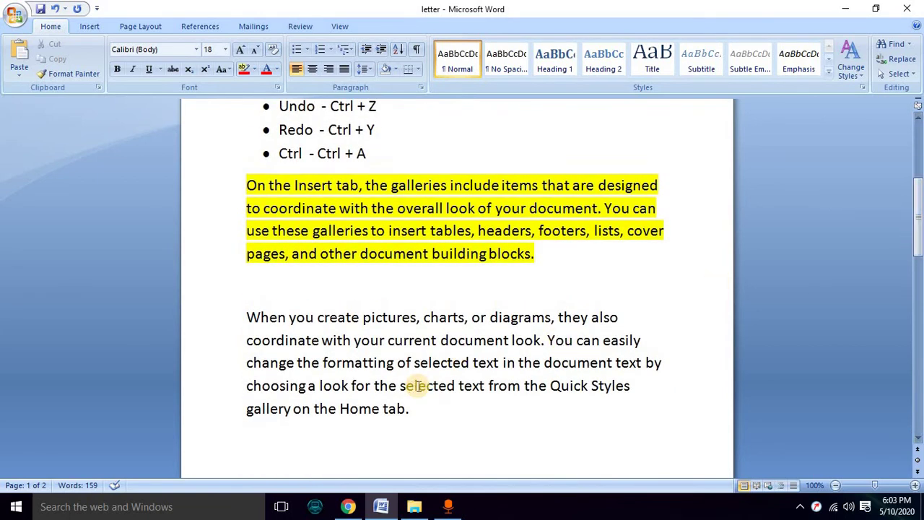
pyautogui.moveTo(411, 407); pyautogui.dragTo(233, 309)
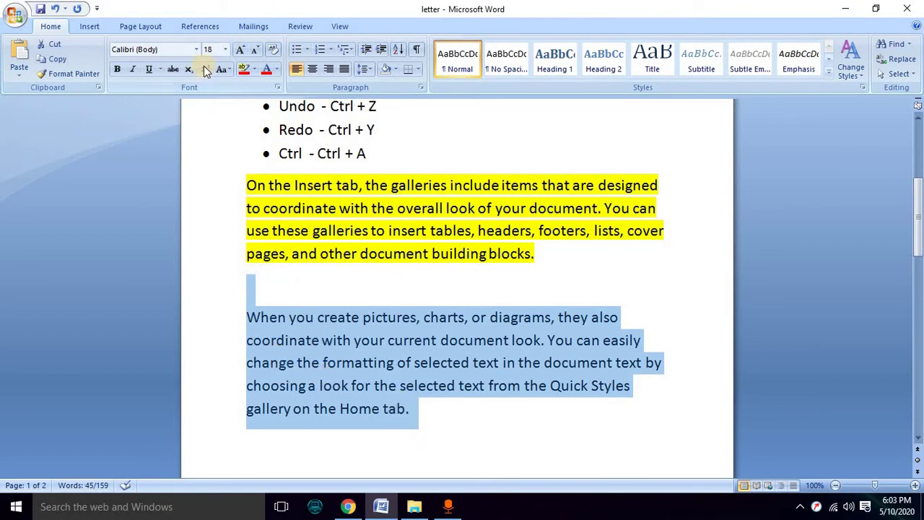
pyautogui.click(149, 70)
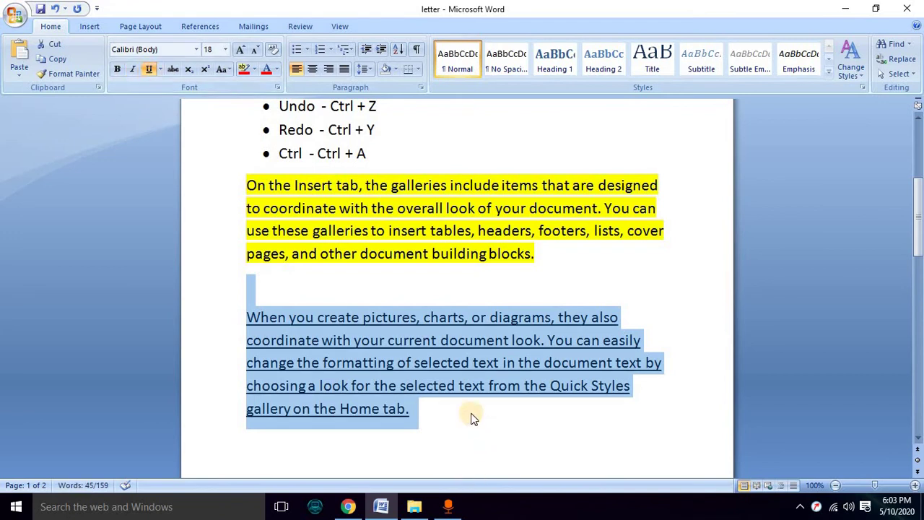
pyautogui.click(403, 402)
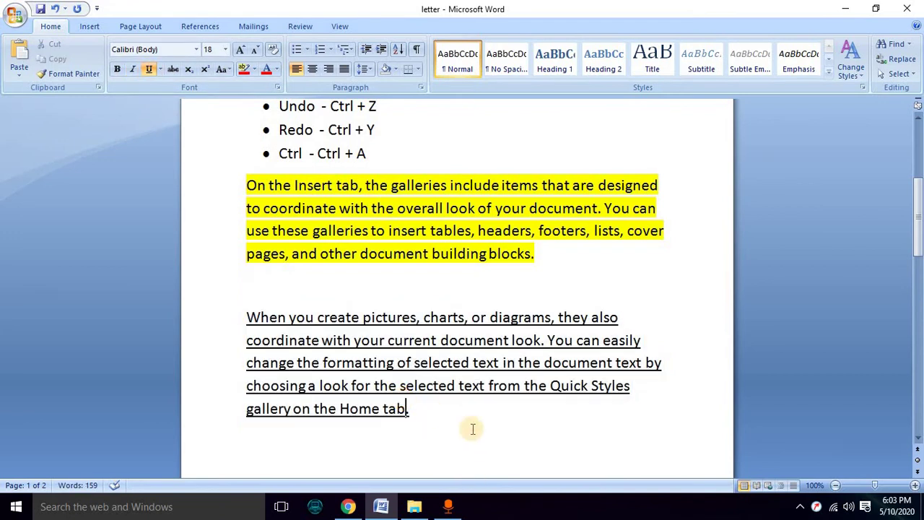
# - Reselect the "When you create pictures" paragraph, and undo and redo its underline
pyautogui.click(420, 411)
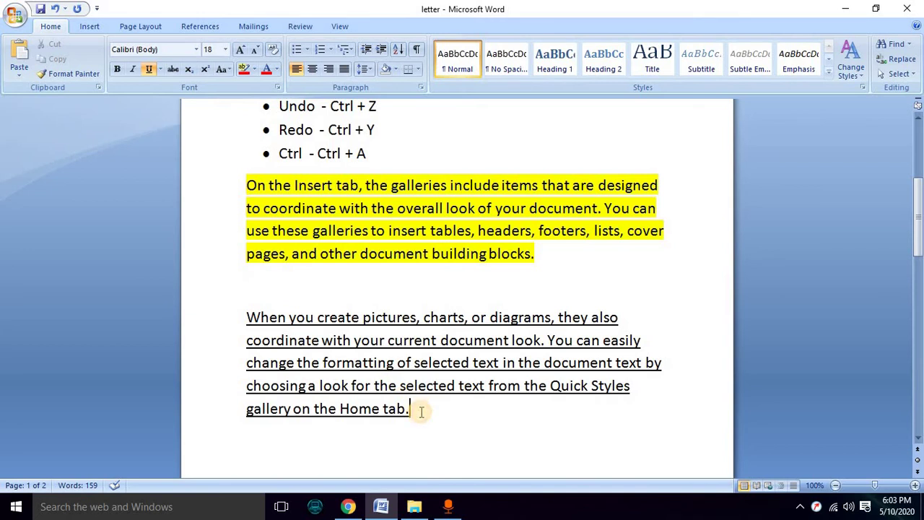
pyautogui.keyDown('shift'); pyautogui.click(253, 320); pyautogui.keyUp('shift')
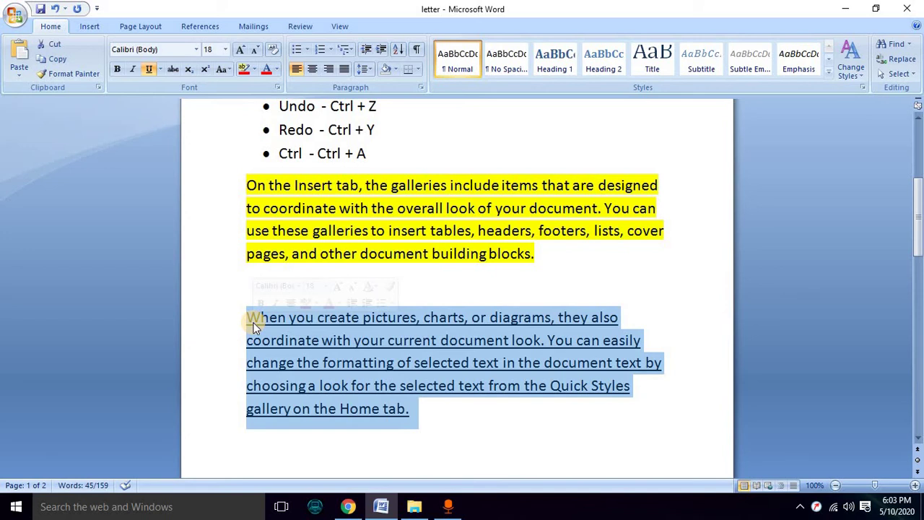
pyautogui.hotkey('ctrl', 'z')
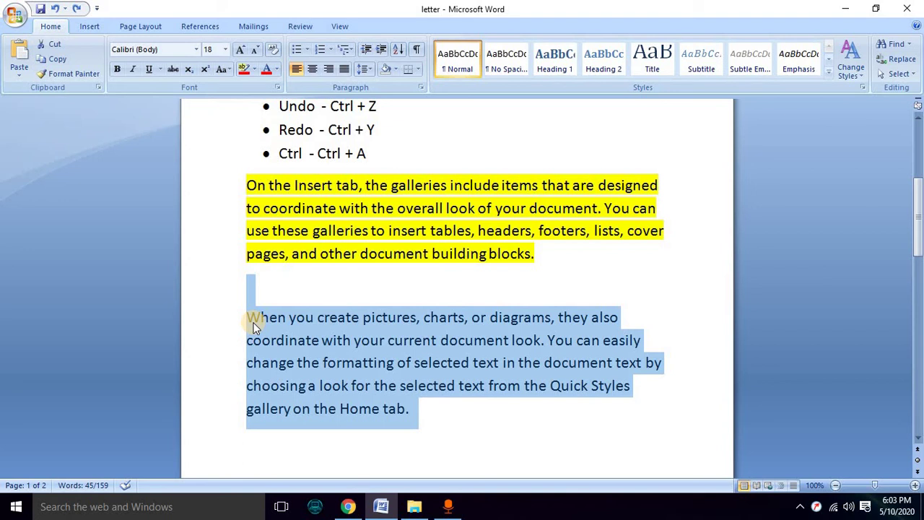
pyautogui.hotkey('ctrl', 'y')
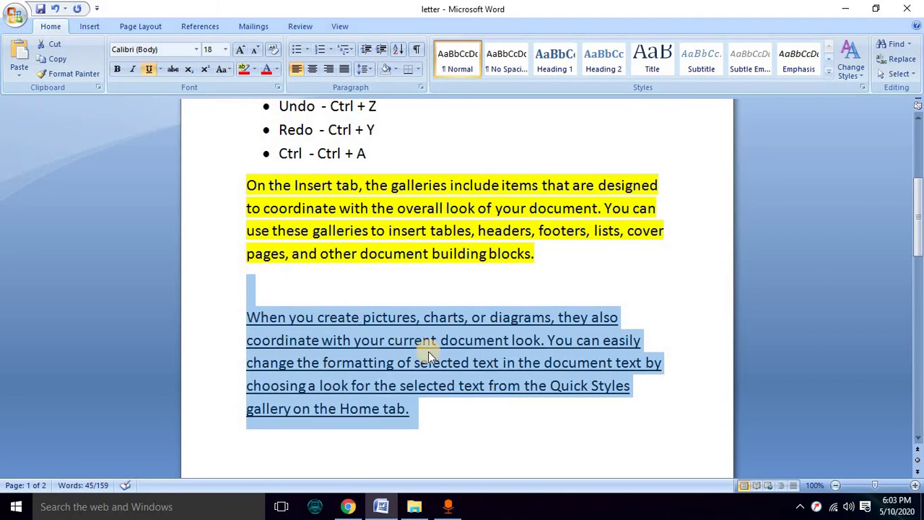
pyautogui.click(508, 401)
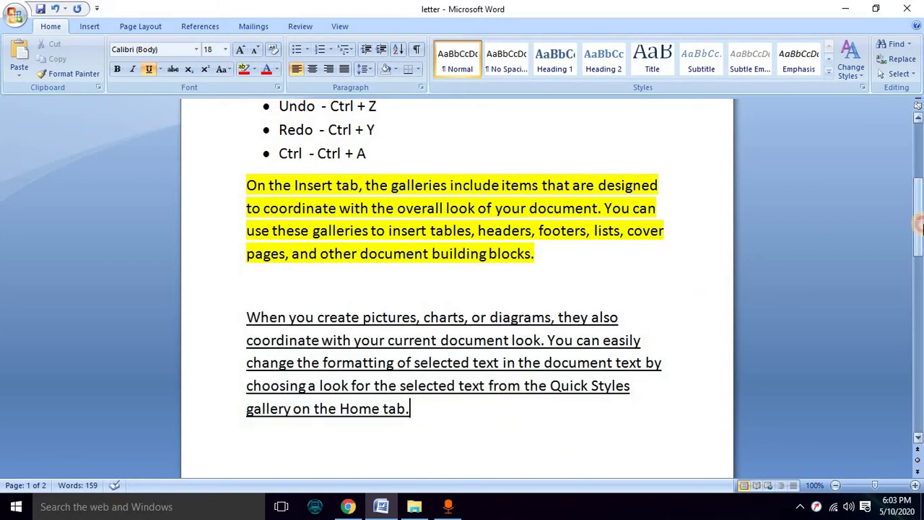
# - Delete the Copy, Cut, Paste, Undo and Redo bullets from the shortcut list under the title
pyautogui.moveTo(920, 228); pyautogui.dragTo(920, 206)
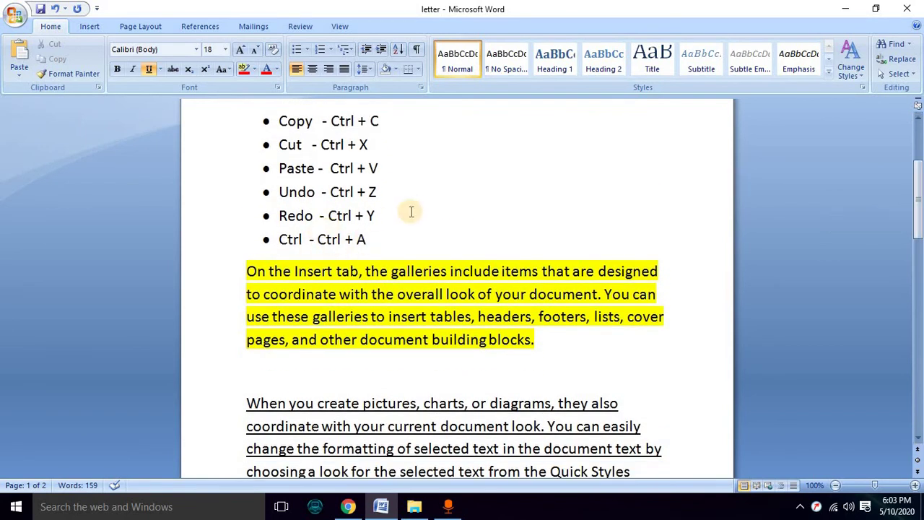
pyautogui.click(345, 240)
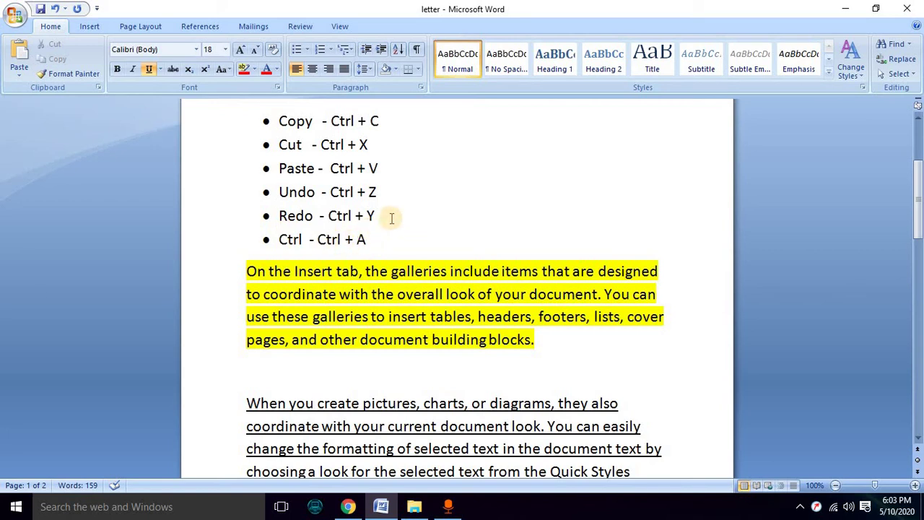
pyautogui.moveTo(391, 217); pyautogui.dragTo(274, 111)
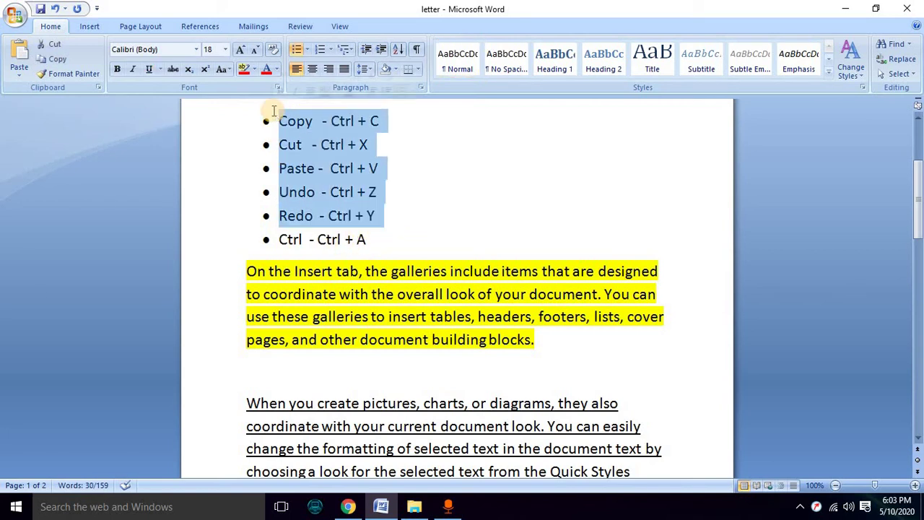
pyautogui.press('Delete')
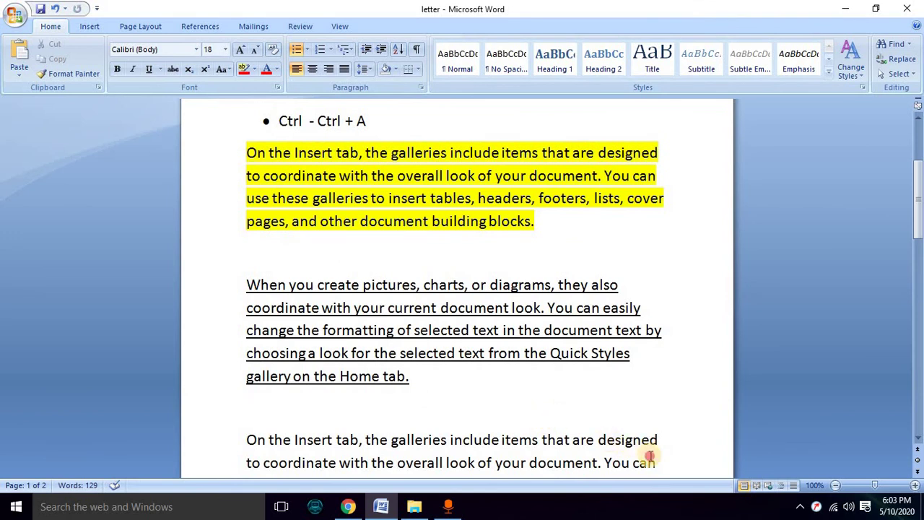
# - Delete all the sample paragraphs below the "Ctrl - Ctrl + A" bullet
pyautogui.moveTo(649, 456); pyautogui.dragTo(223, 161)
pyautogui.press('Delete')
pyautogui.click(582, 189)
pyautogui.press('Delete')
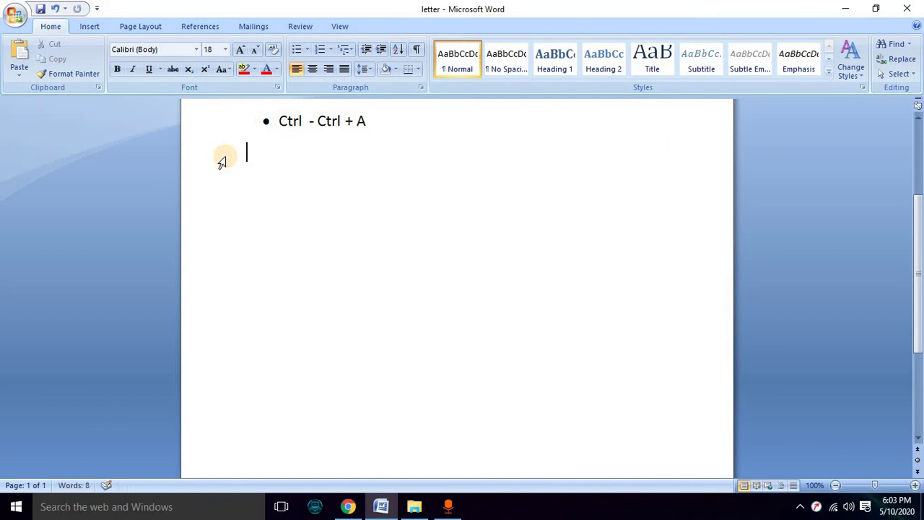
# - Generate fresh sample text below the remaining bullet with the formula =rand(3, 2)
pyautogui.write('=rand(3, 2')
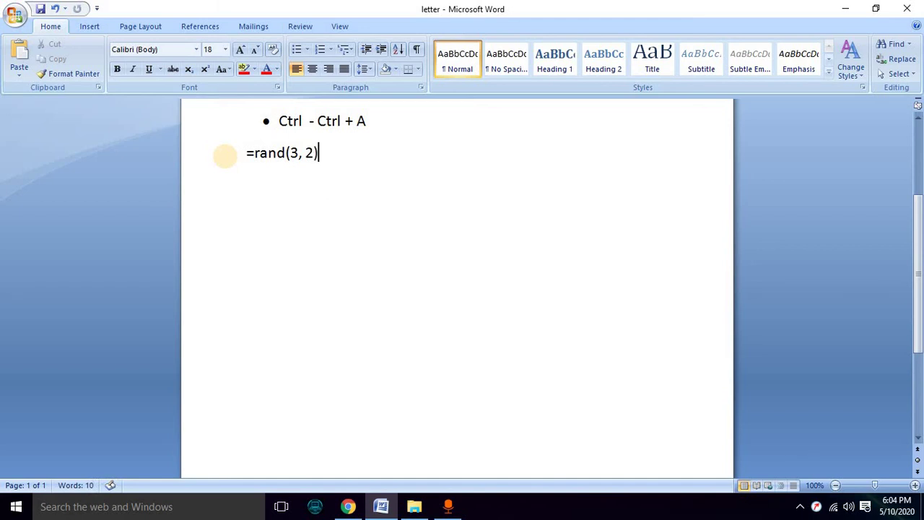
pyautogui.press('Return')
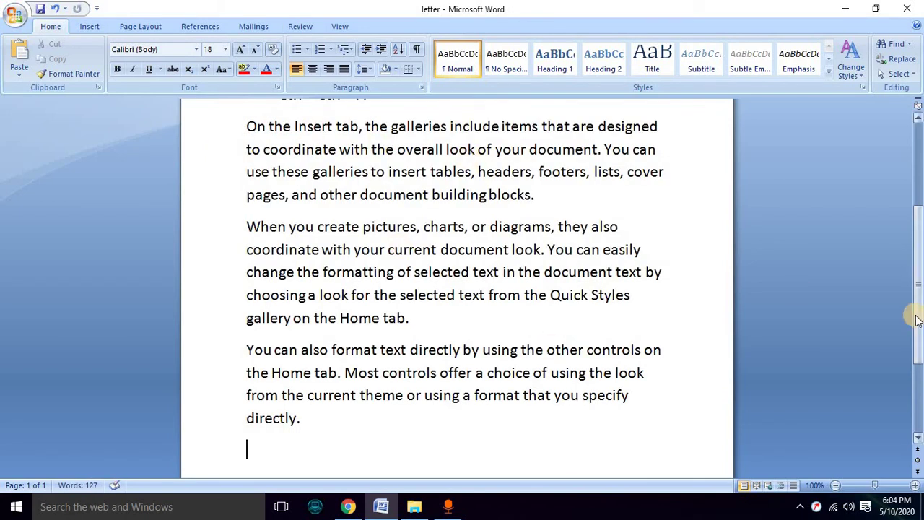
pyautogui.moveTo(920, 319); pyautogui.dragTo(916, 428)
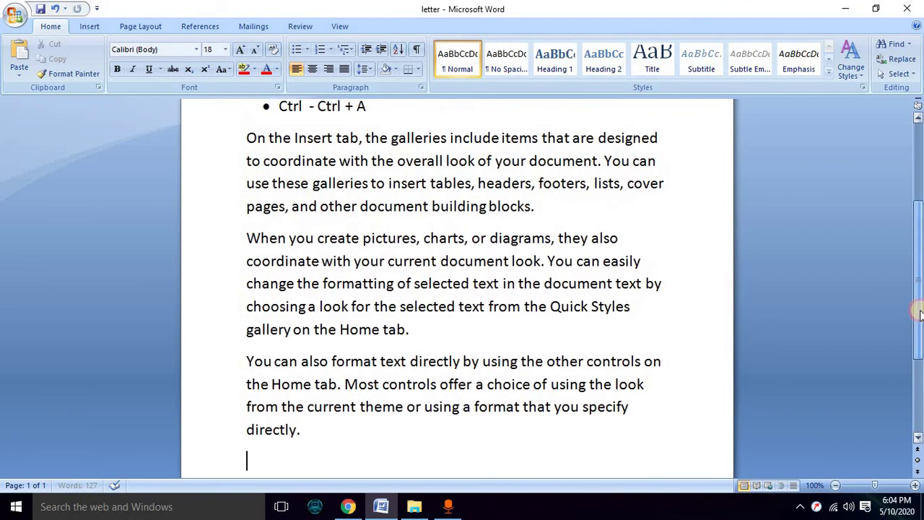
# - Select the document's text from the end of the last paragraph up to above the title, and clear the selection
pyautogui.click(314, 440)
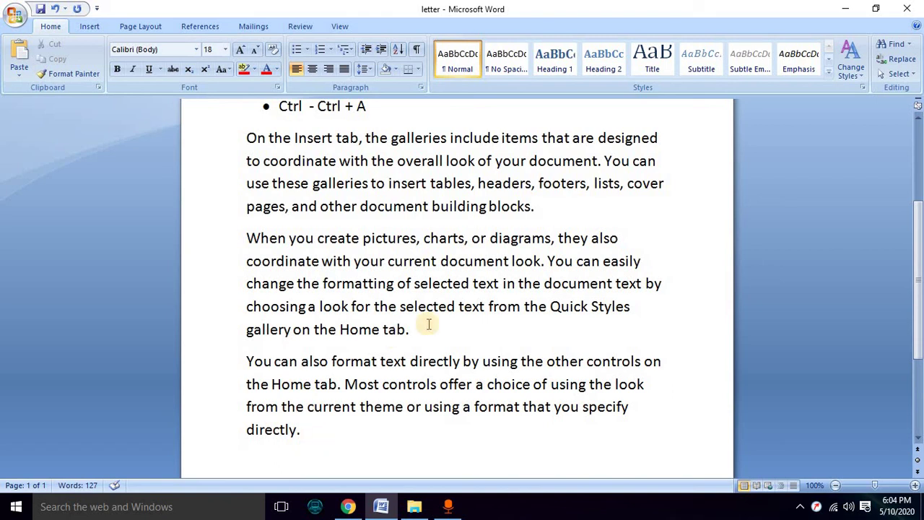
pyautogui.moveTo(345, 461); pyautogui.dragTo(238, 180)
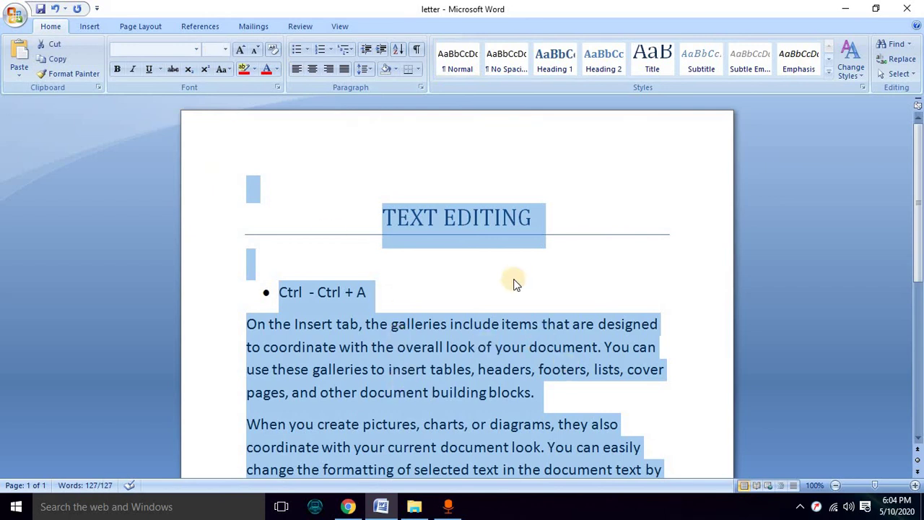
pyautogui.click(605, 388)
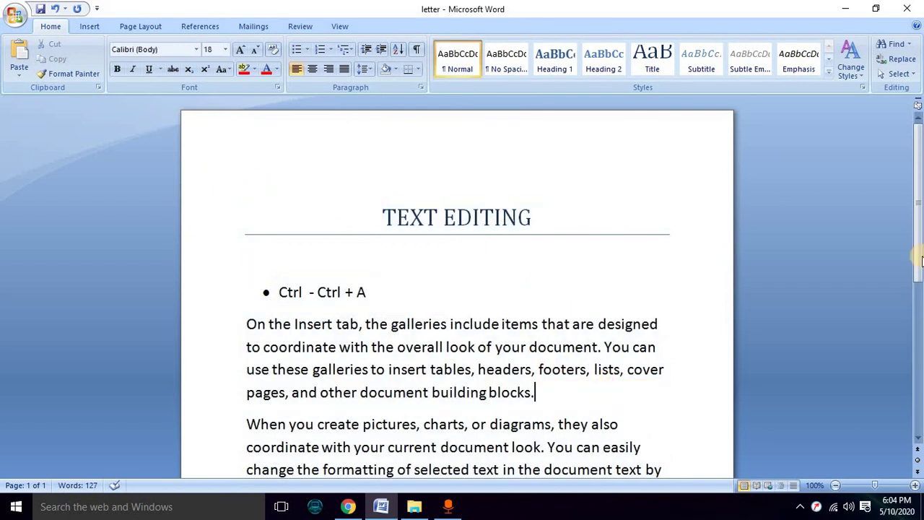
# - Select and delete the entire document content, and undo the deletion
pyautogui.moveTo(917, 249); pyautogui.dragTo(917, 286)
pyautogui.moveTo(917, 304); pyautogui.dragTo(917, 307)
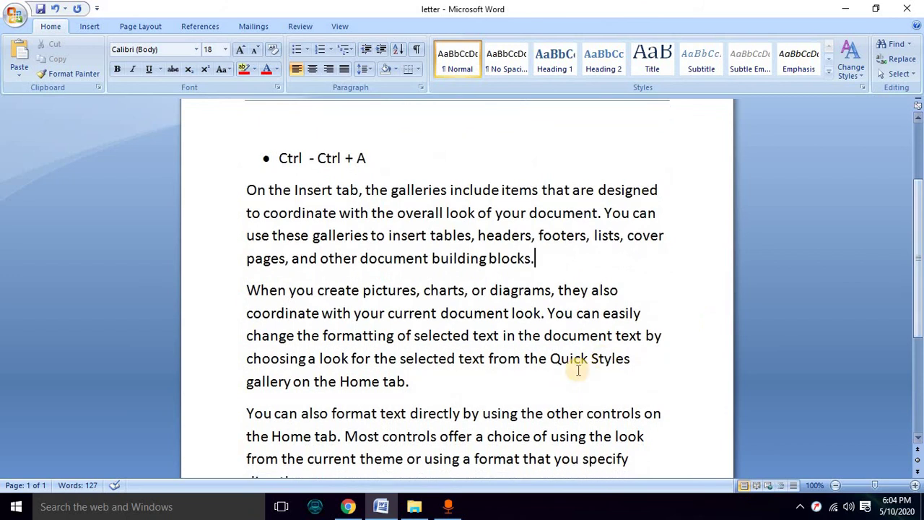
pyautogui.click(580, 365)
pyautogui.hotkey('ctrl', 'a')
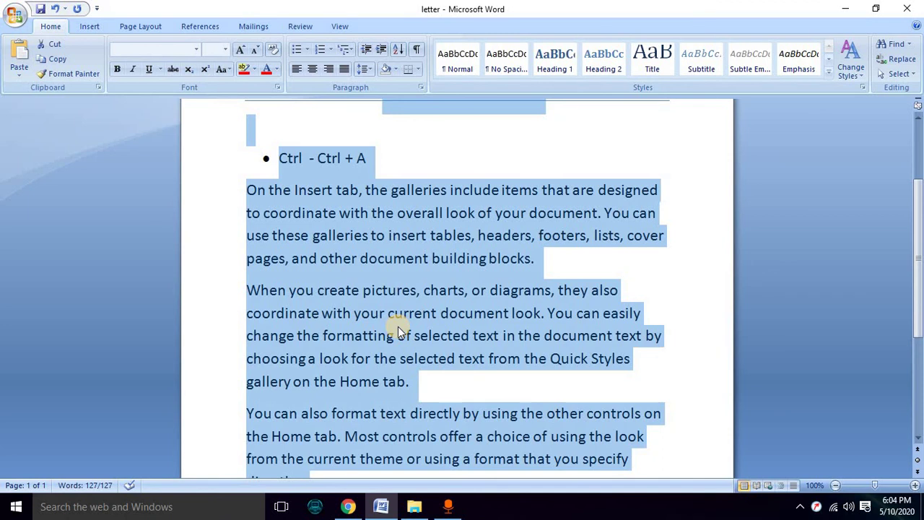
pyautogui.press('Delete')
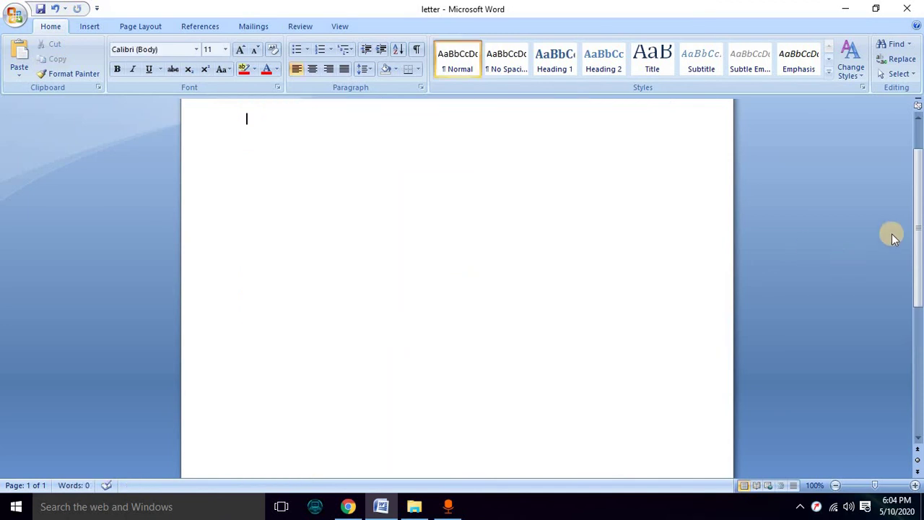
pyautogui.moveTo(919, 234); pyautogui.dragTo(921, 183)
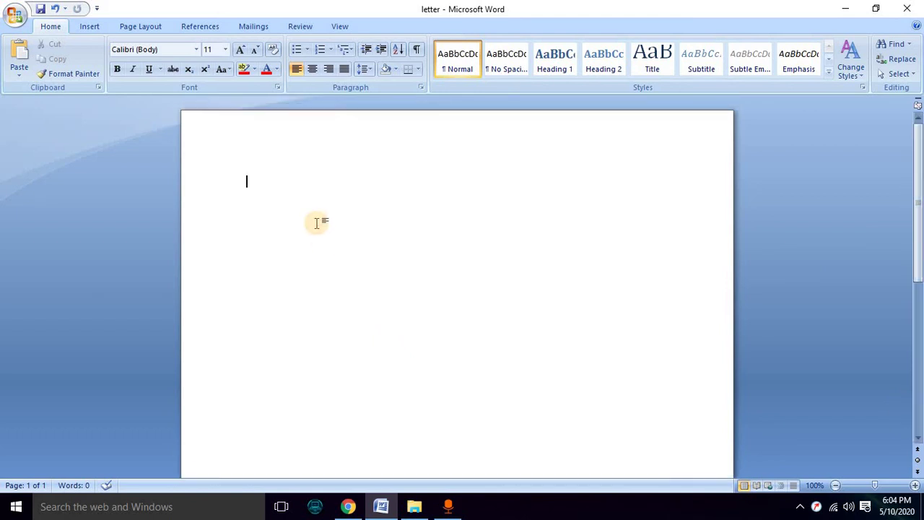
pyautogui.hotkey('ctrl', 'z')
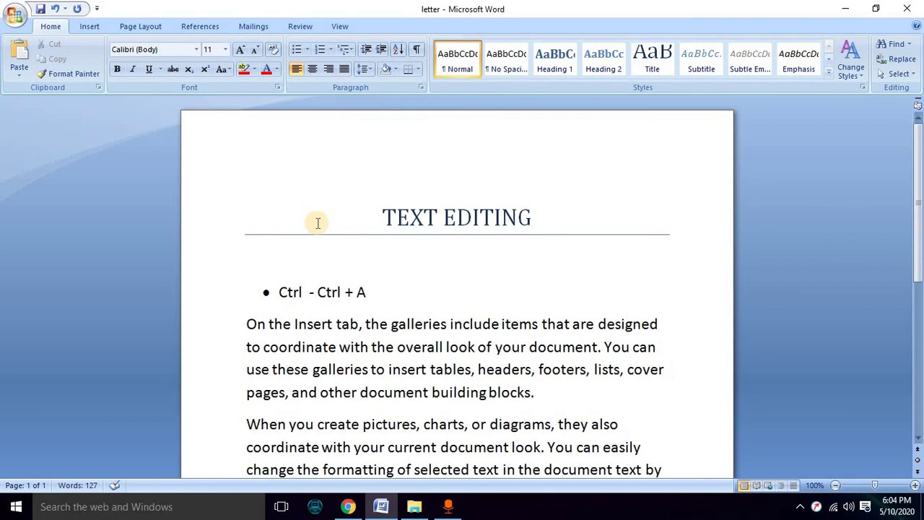
pyautogui.moveTo(918, 276); pyautogui.dragTo(920, 386)
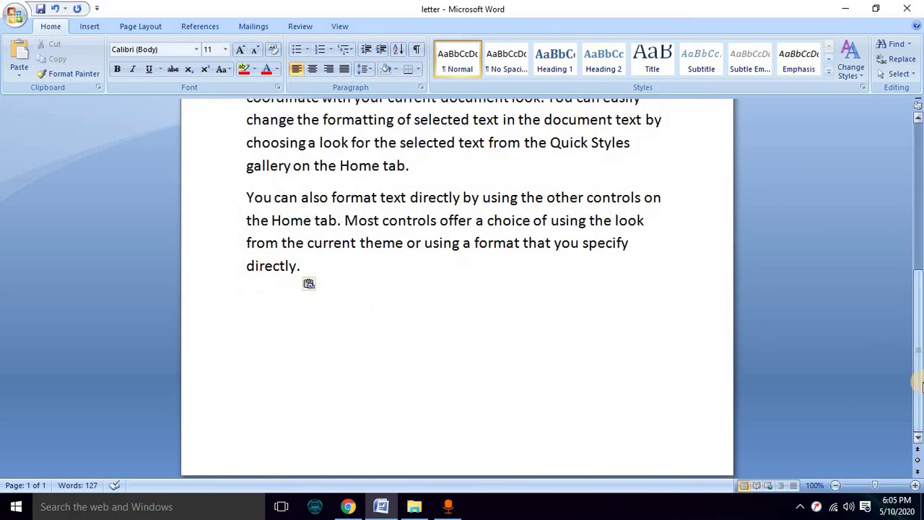